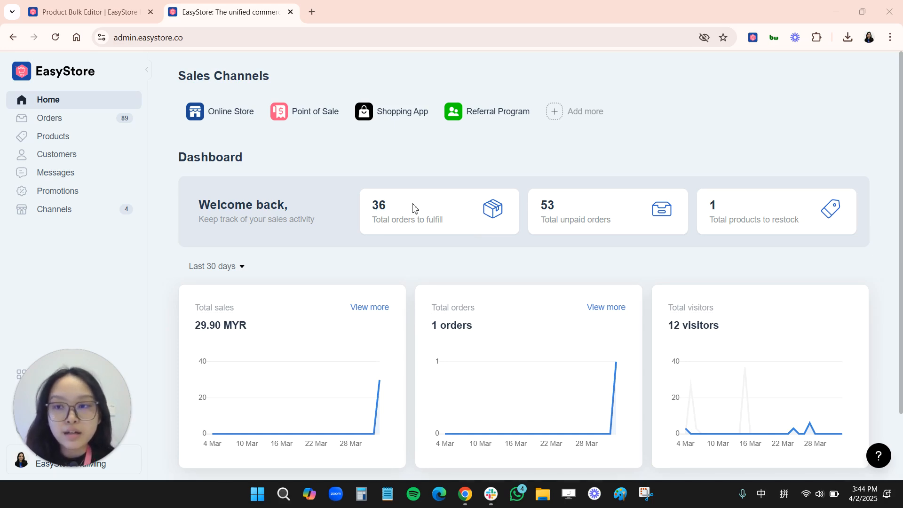
Open the Body Wash, Radiance Scalp Ampoule and Heavenly Scalp Comb products together in the bulk editor
left_click(71, 136)
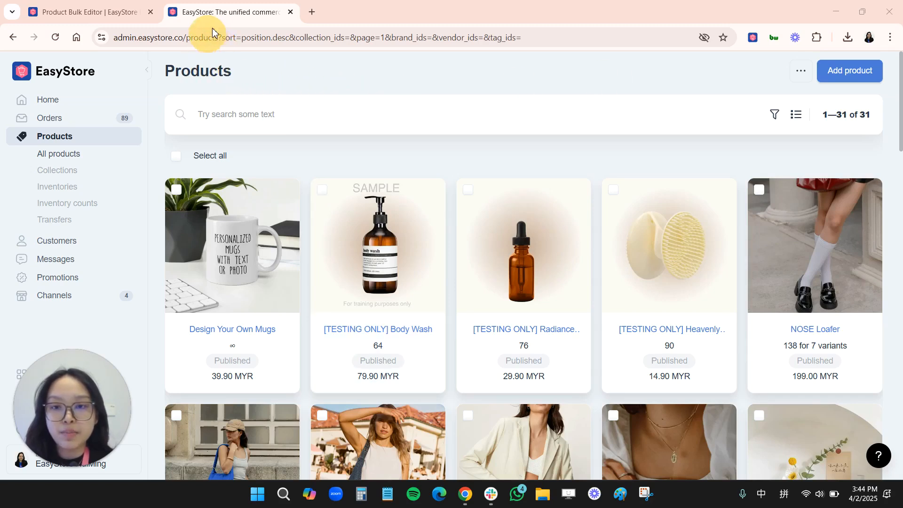
left_click(324, 191)
left_click(469, 190)
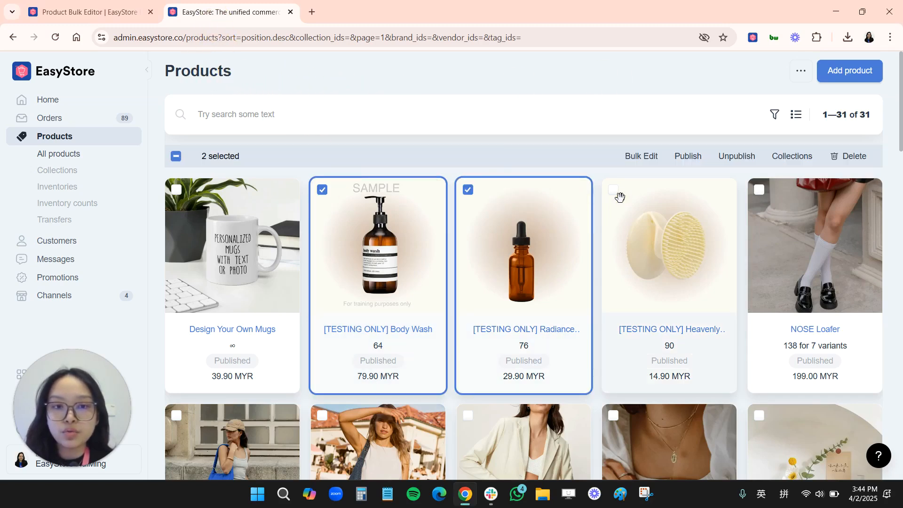
left_click(615, 191)
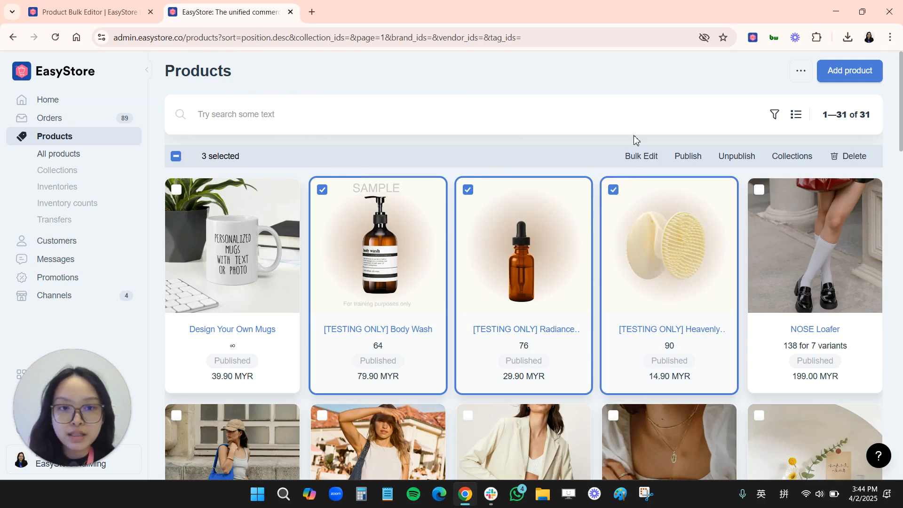
left_click(639, 161)
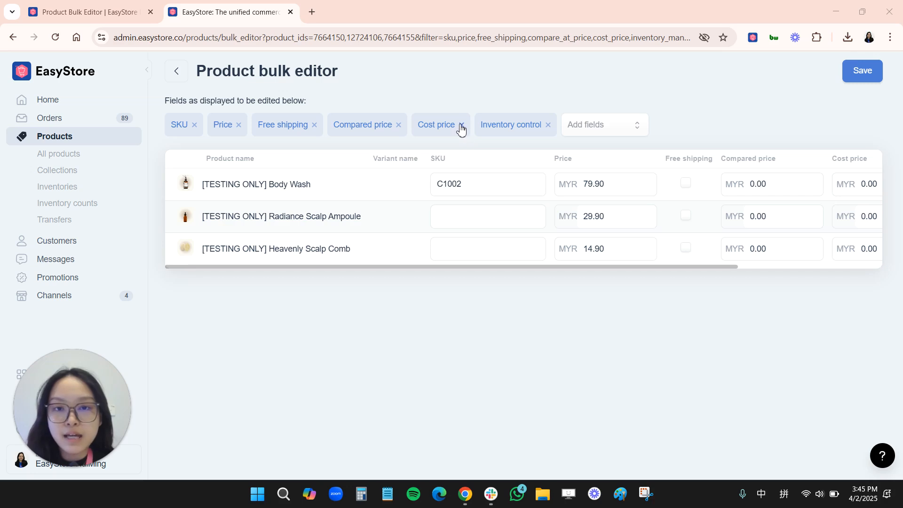
Remove the SKU, Price, Free shipping and Compared price fields from the bulk editor
left_click(194, 125)
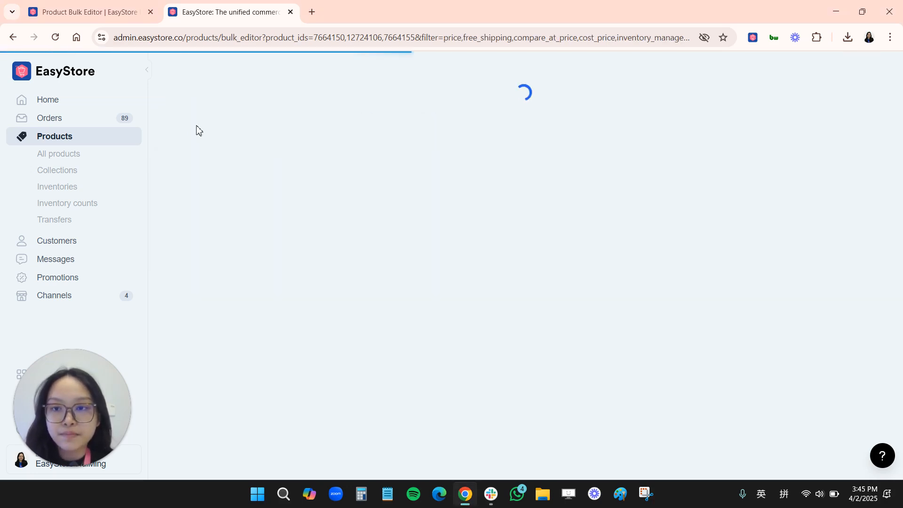
left_click(196, 126)
left_click(226, 125)
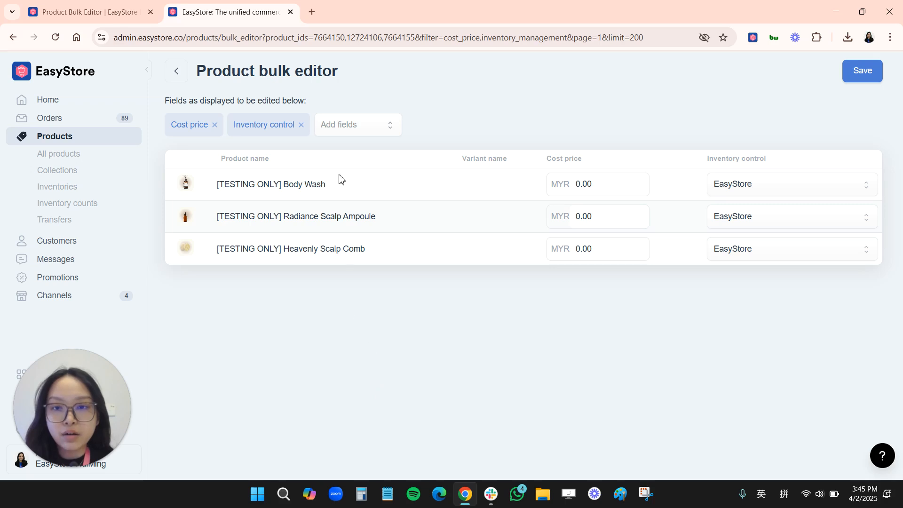
Add the Weight and Weight unit fields to the bulk editor
left_click(351, 126)
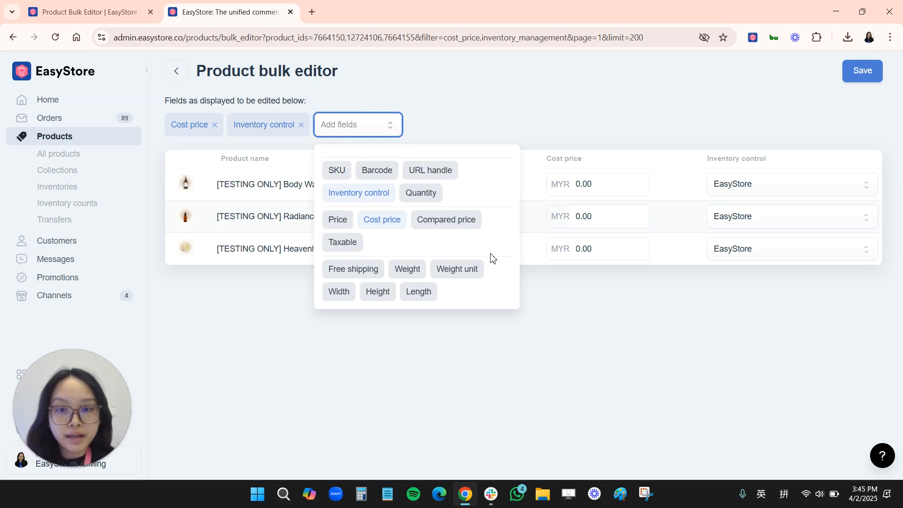
left_click(408, 271)
left_click(445, 271)
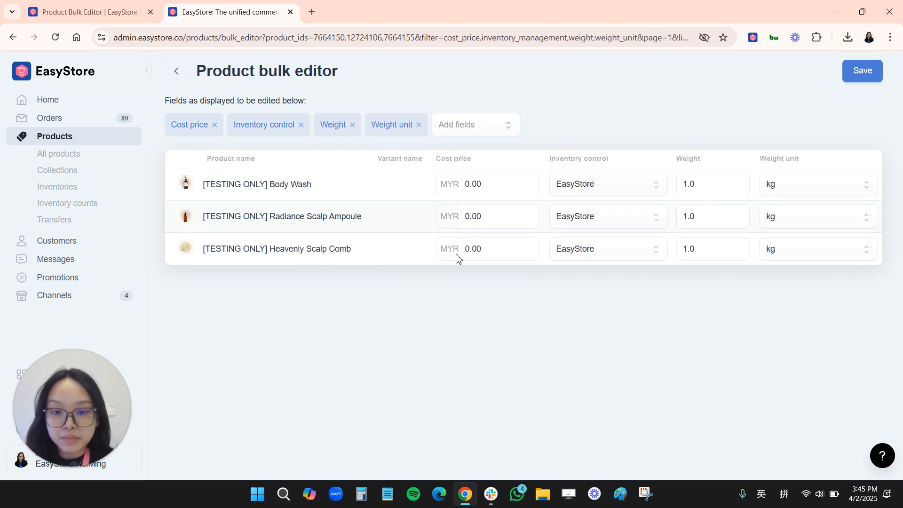
left_click(486, 125)
left_click(428, 203)
Set the cost prices to MYR 49.90 for Body Wash, 39.90 for Radiance Scalp Ampoule and 19.90 for Heavenly Scalp Comb
double_click(480, 181)
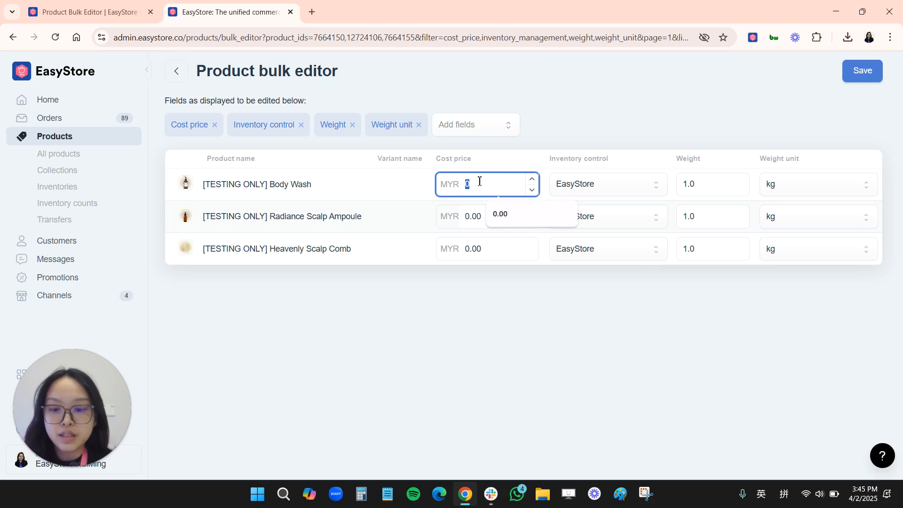
type("49.9")
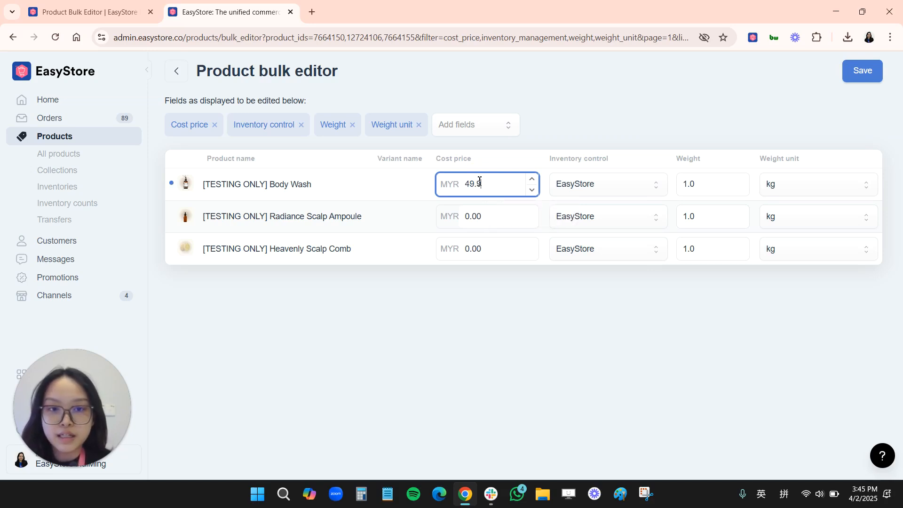
left_click(483, 213)
double_click(480, 221)
type("3")
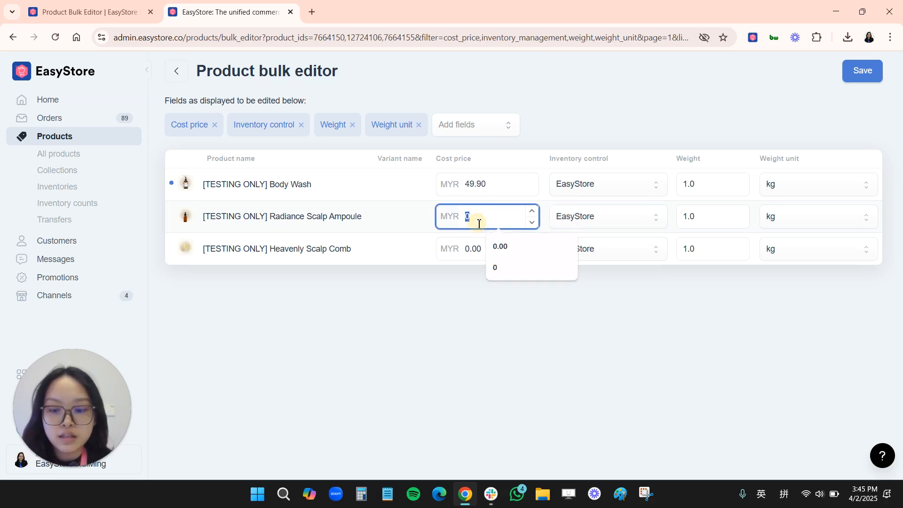
type("9.9")
left_click(478, 250)
double_click(478, 250)
type("199")
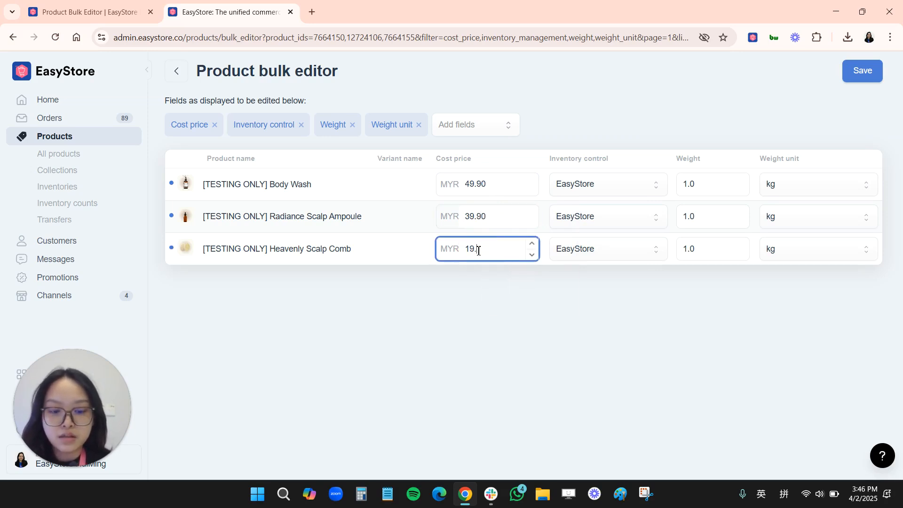
left_click(691, 316)
Set the weight to 1.2 kg for Body Wash and 0.5 kg for Heavenly Scalp Comb
left_click(692, 184)
double_click(691, 184)
type("1.2")
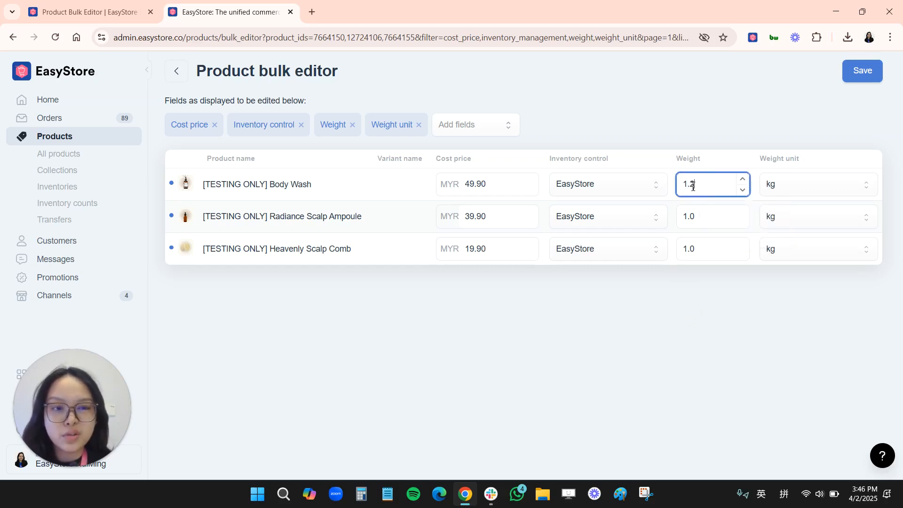
double_click(688, 249)
type("0.5")
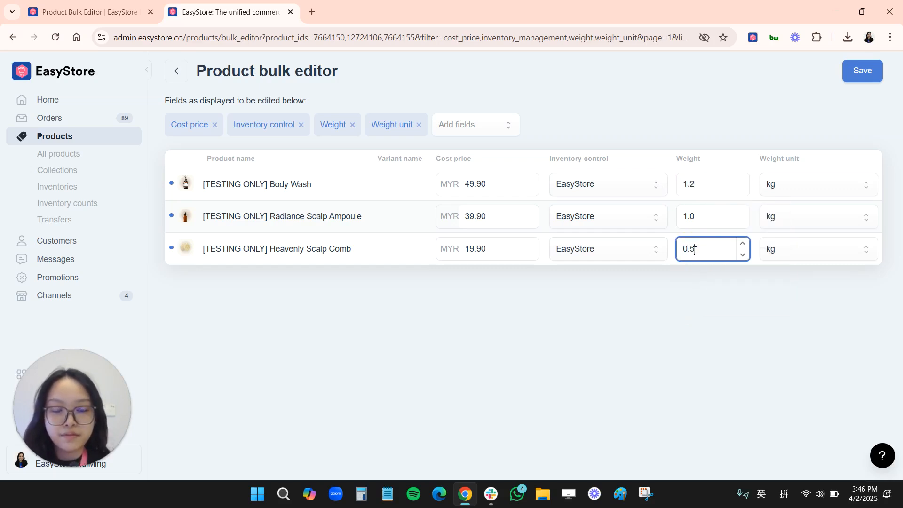
left_click(690, 299)
left_click(786, 184)
left_click(789, 215)
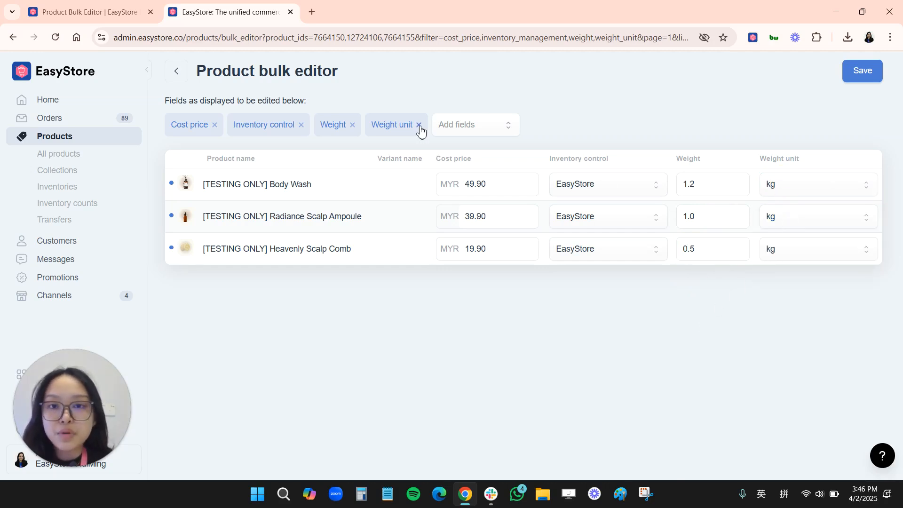
Try to change the displayed fields, decline discarding the unsaved edits, and save the bulk changes
left_click(461, 130)
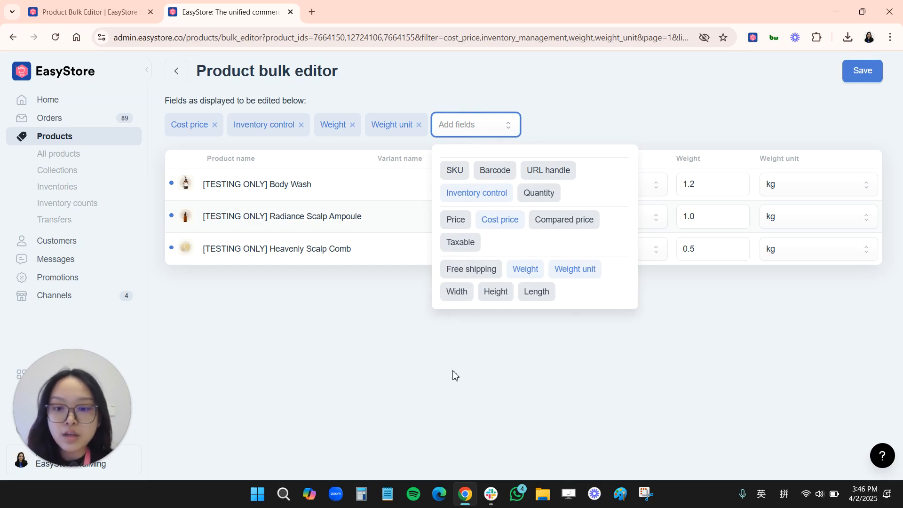
left_click(732, 333)
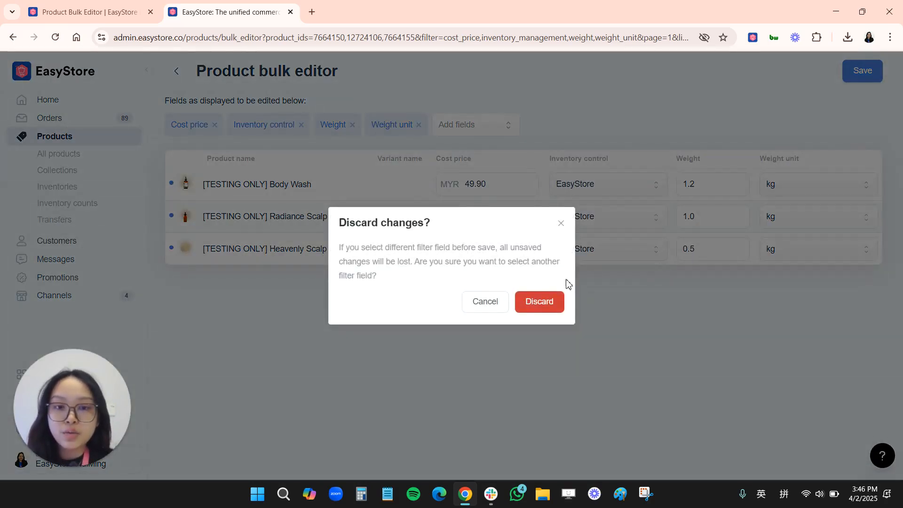
left_click(561, 223)
left_click(861, 71)
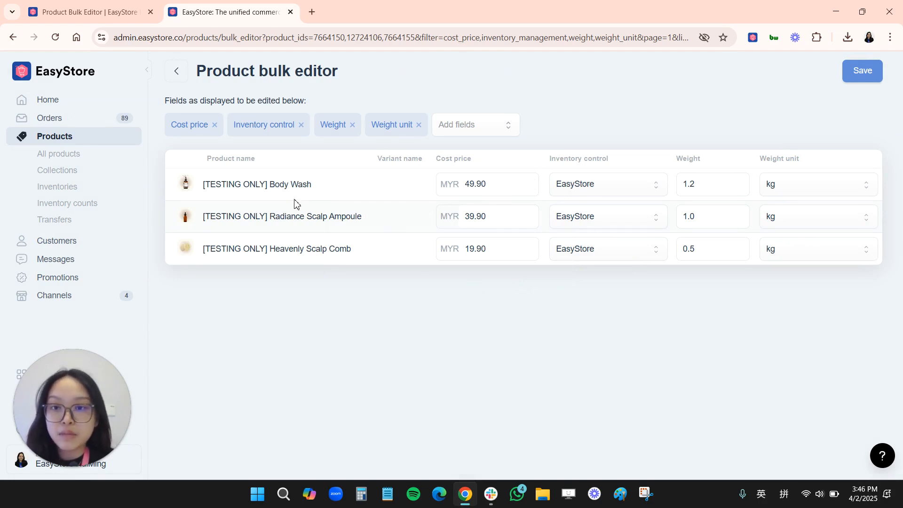
Return to the product list and open the Body Wash product in a new browser tab
left_click(75, 136)
left_click(176, 156)
left_click(176, 156)
scroll(388, 202, "down", 4)
right_click(389, 158)
left_click(414, 168)
left_click(357, 12)
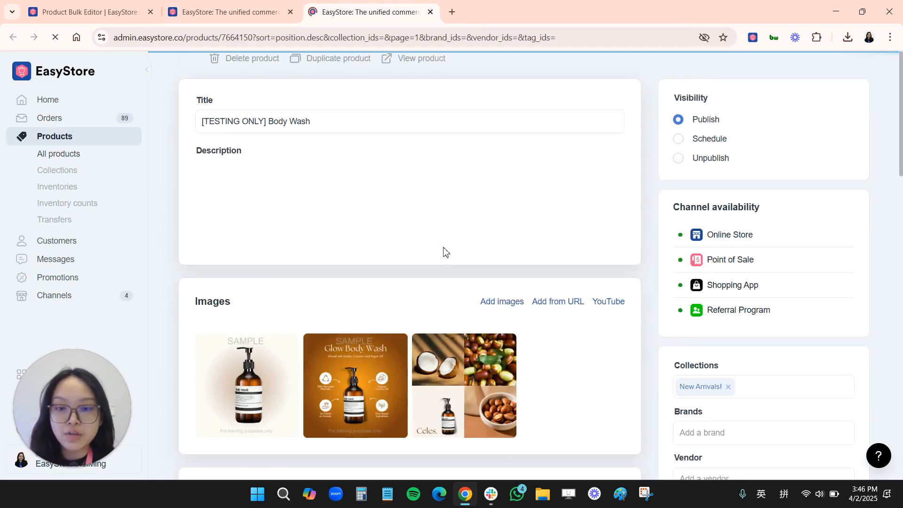
Check the cost price in the Pricing section of the Body Wash product
scroll(443, 251, "down", 6)
scroll(444, 248, "down", 5)
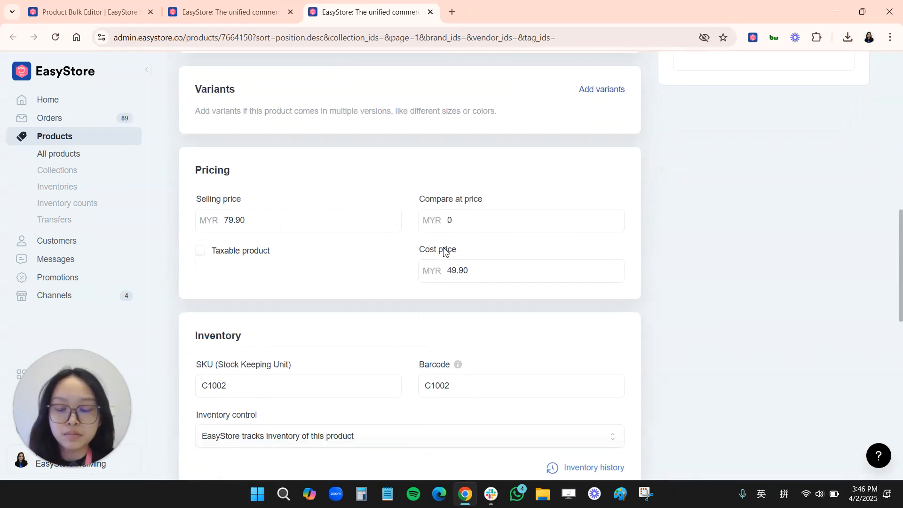
scroll(443, 252, "down", 1)
left_click(472, 216)
key("ctrl+a")
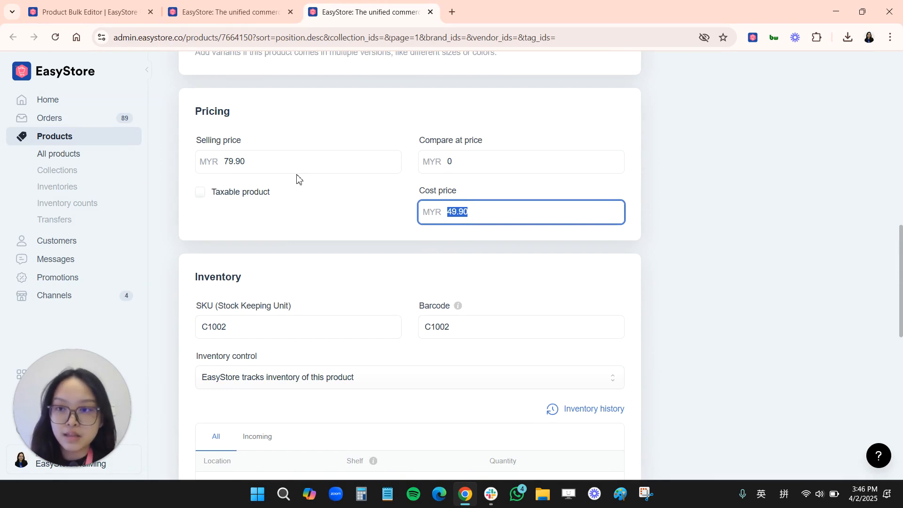
Leave the Body Wash page without saving and check the cost price of the Radiance Scalp Ampoule product
left_click(106, 155)
left_click(540, 296)
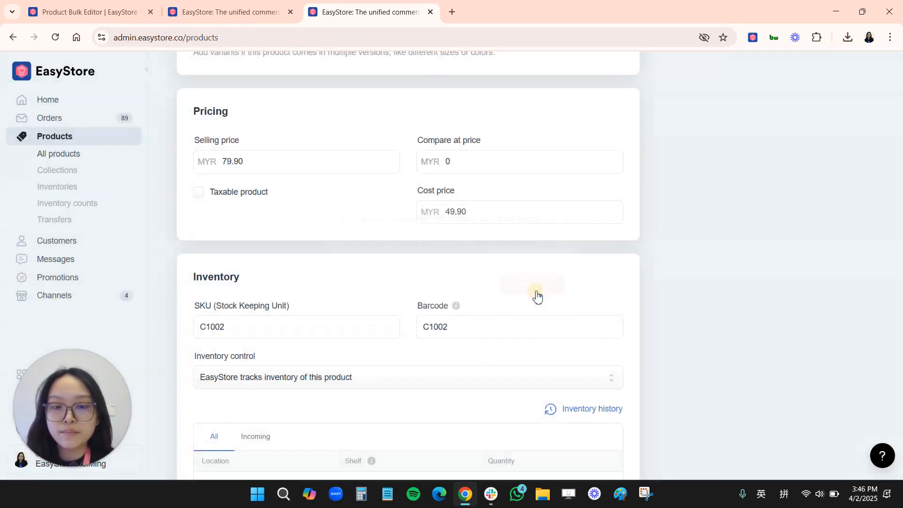
scroll(530, 291, "down", 1)
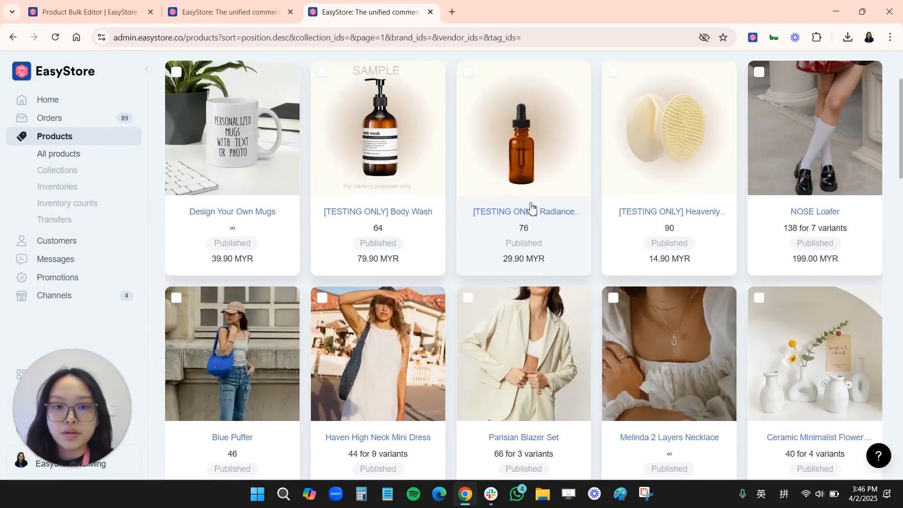
left_click(529, 212)
scroll(487, 274, "down", 10)
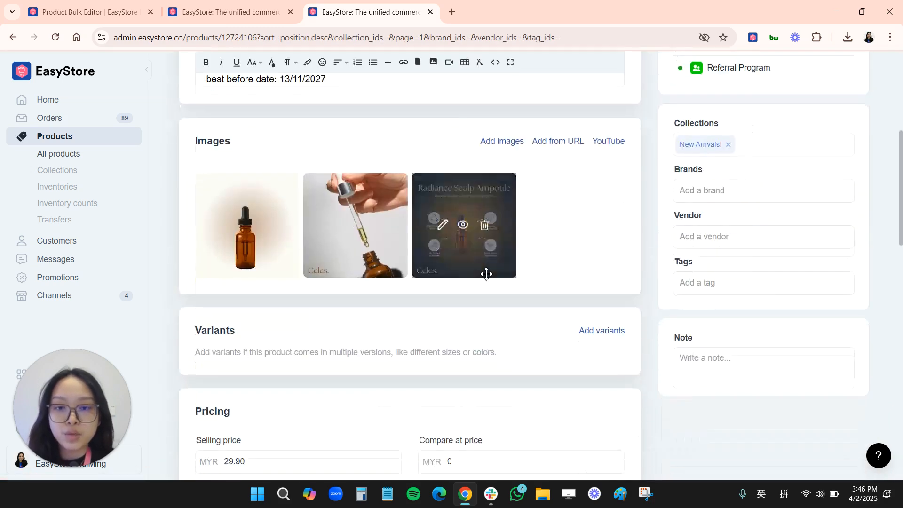
double_click(479, 165)
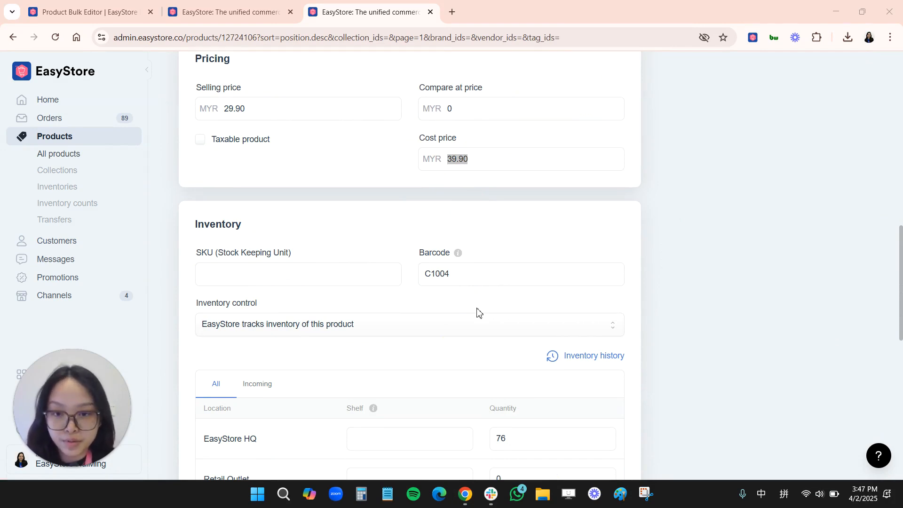
Reopen Radiance Scalp Ampoule, Body Wash and Heavenly Scalp Comb from the original tab's product list in the bulk editor and show the available fields
left_click(278, 12)
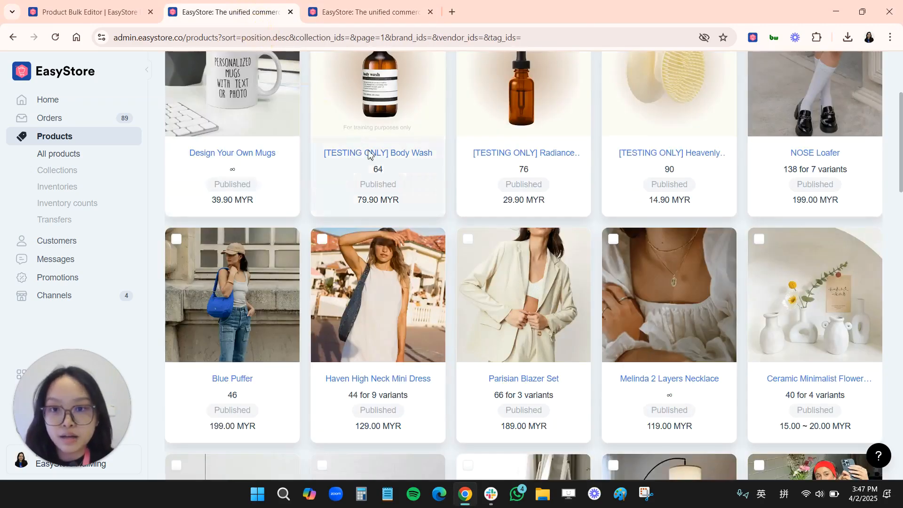
scroll(379, 193, "up", 3)
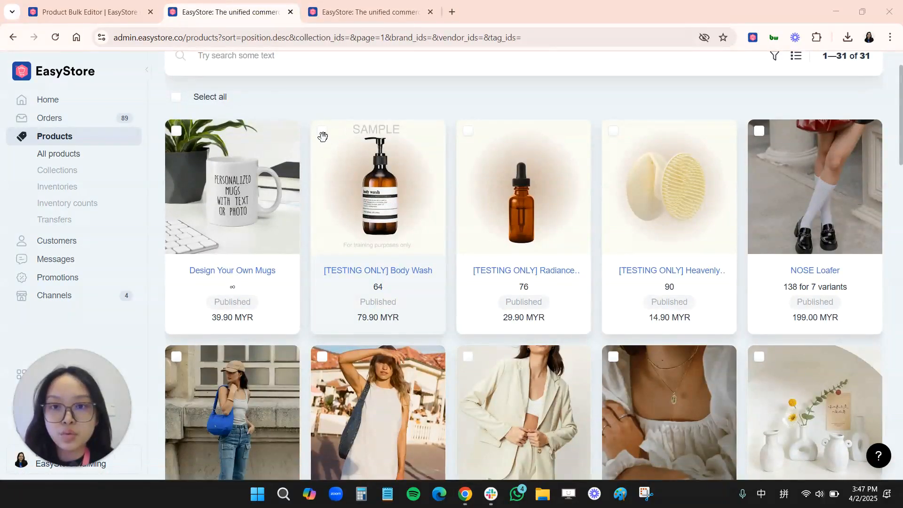
left_click(468, 132)
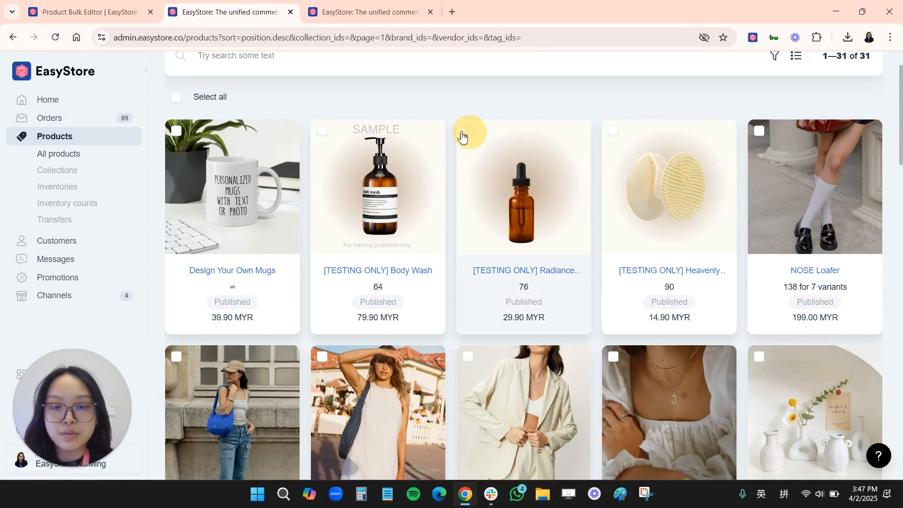
left_click(322, 131)
left_click(614, 130)
left_click(641, 97)
left_click(483, 230)
left_click(601, 125)
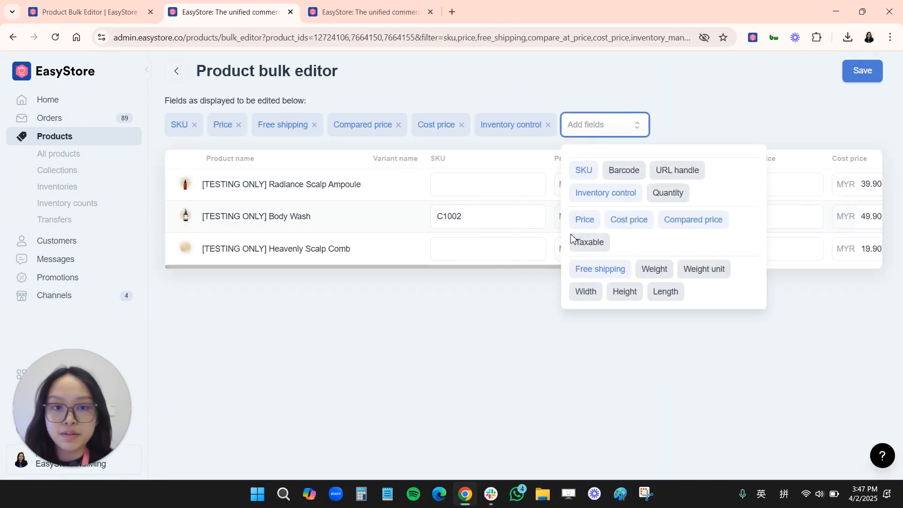